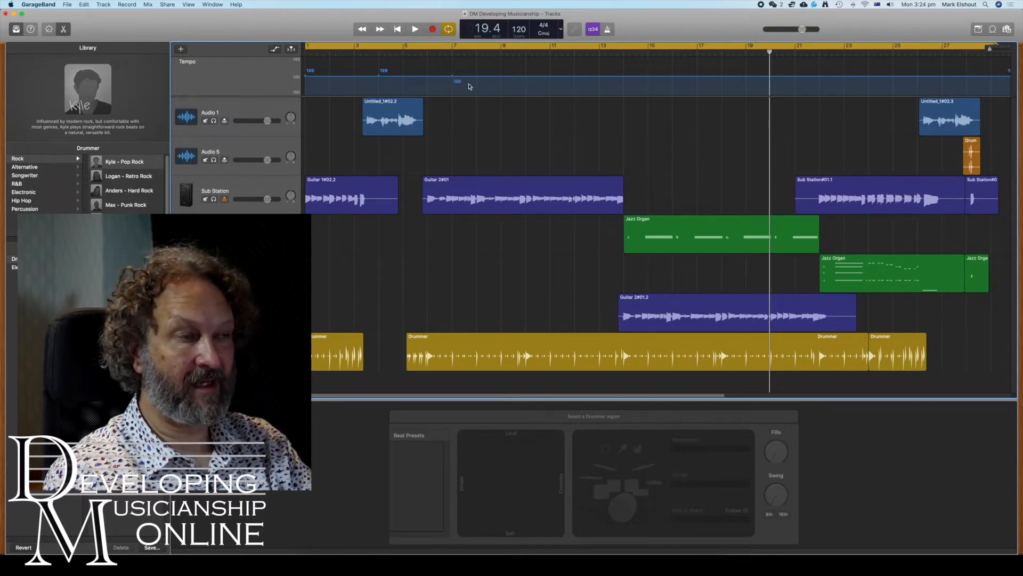
Step: Add a tempo point at about bar 10, and replace the displayed tempo track with the Master Track
{"action": "left_click", "coordinate": [526, 77], "text": "alt"}
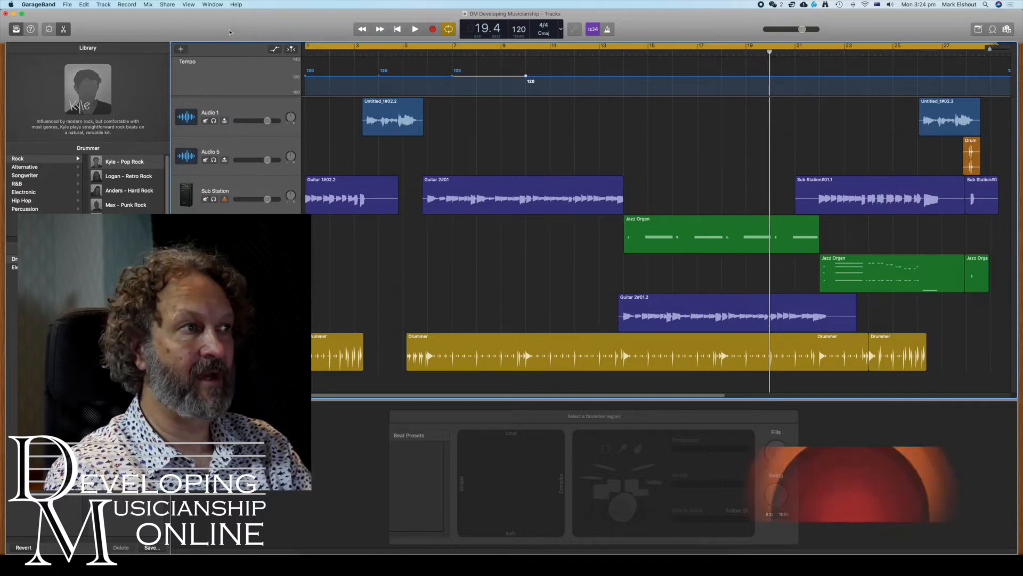
{"action": "left_click", "coordinate": [107, 7]}
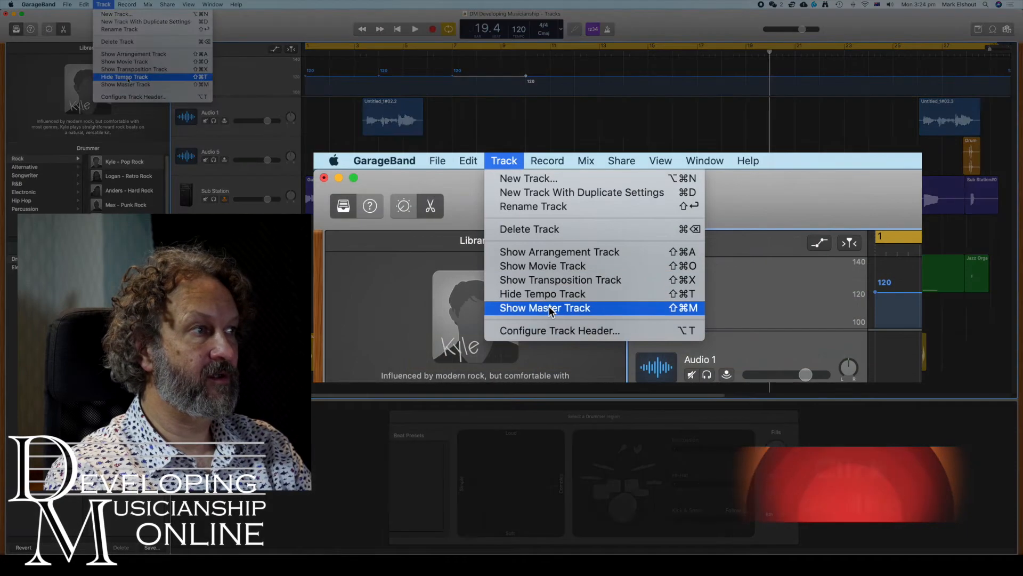
{"action": "left_click", "coordinate": [128, 82]}
{"action": "left_click", "coordinate": [106, 5]}
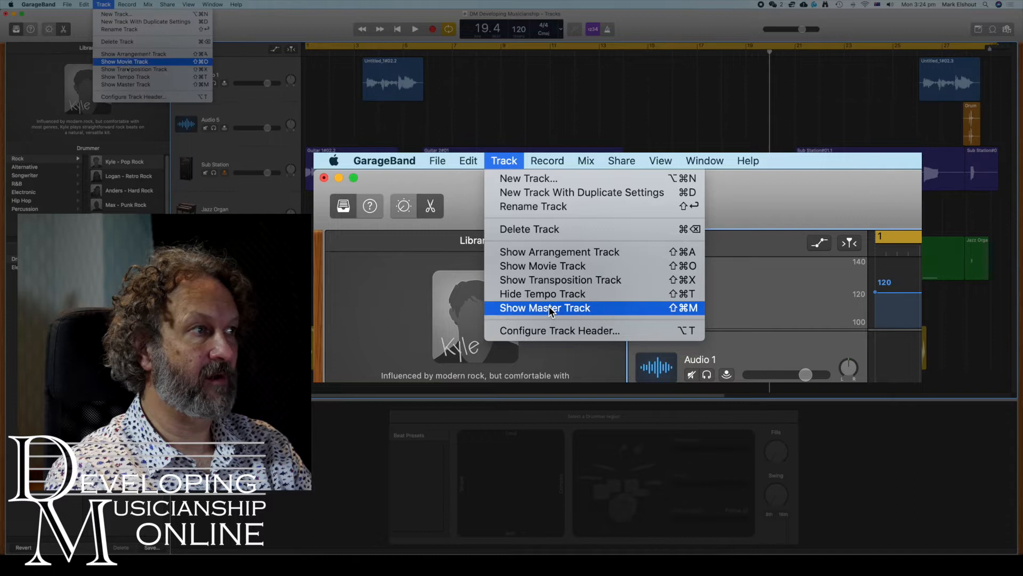
{"action": "left_click", "coordinate": [131, 83]}
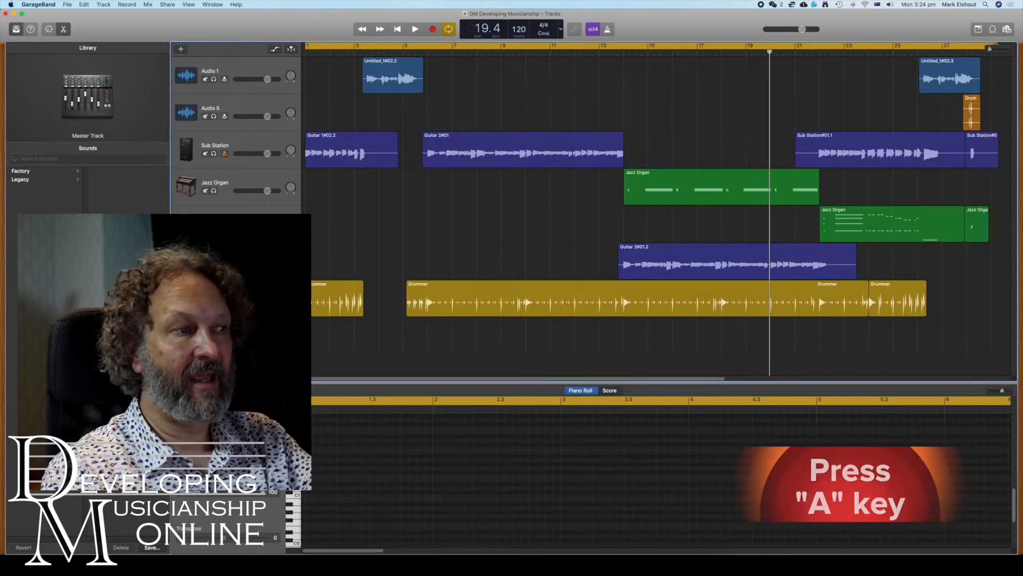
Step: Show automation on all tracks and choose Volume as the Master Track's automation parameter
{"action": "key", "text": "a"}
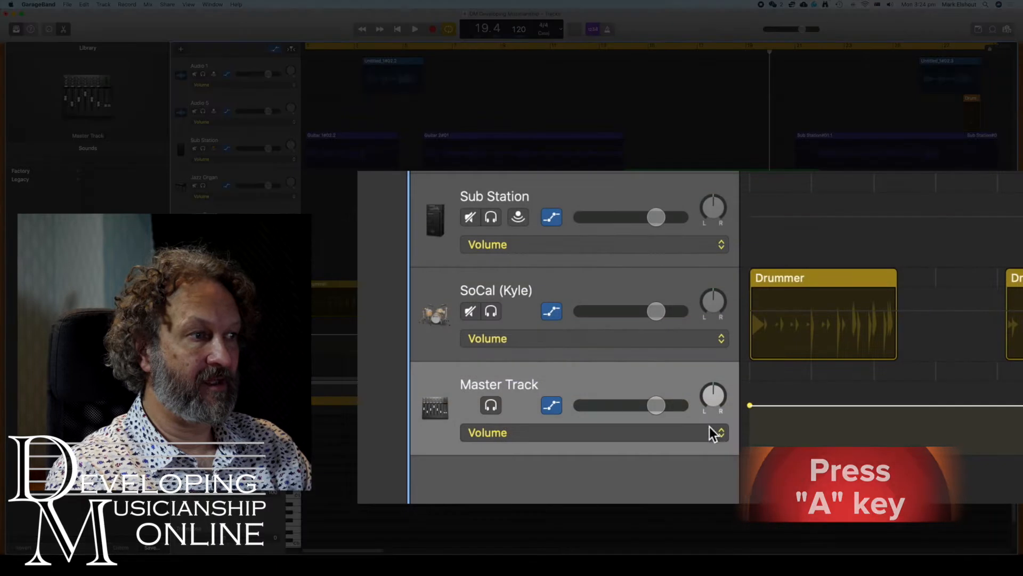
{"action": "left_click", "coordinate": [719, 433]}
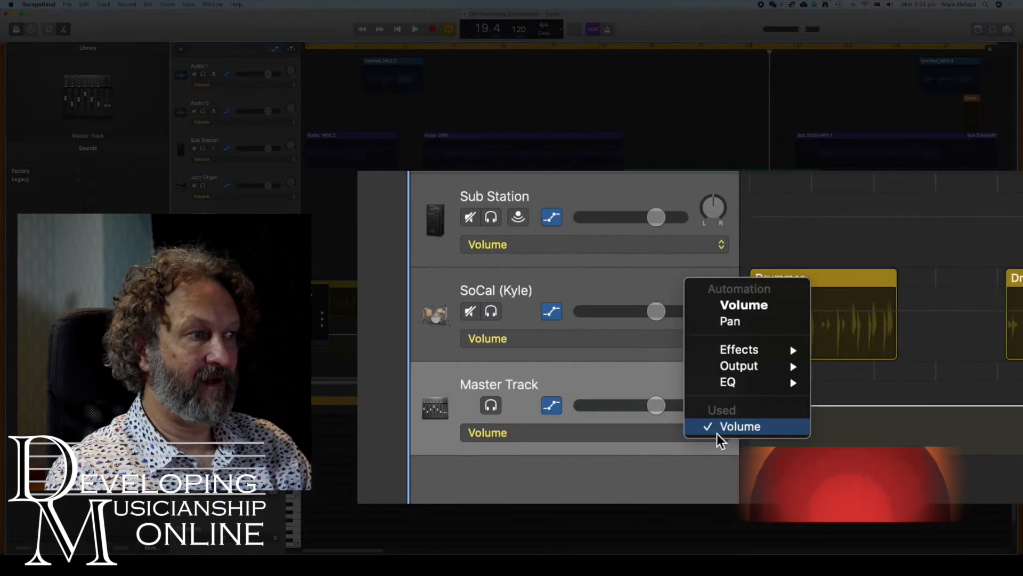
{"action": "left_click", "coordinate": [581, 397]}
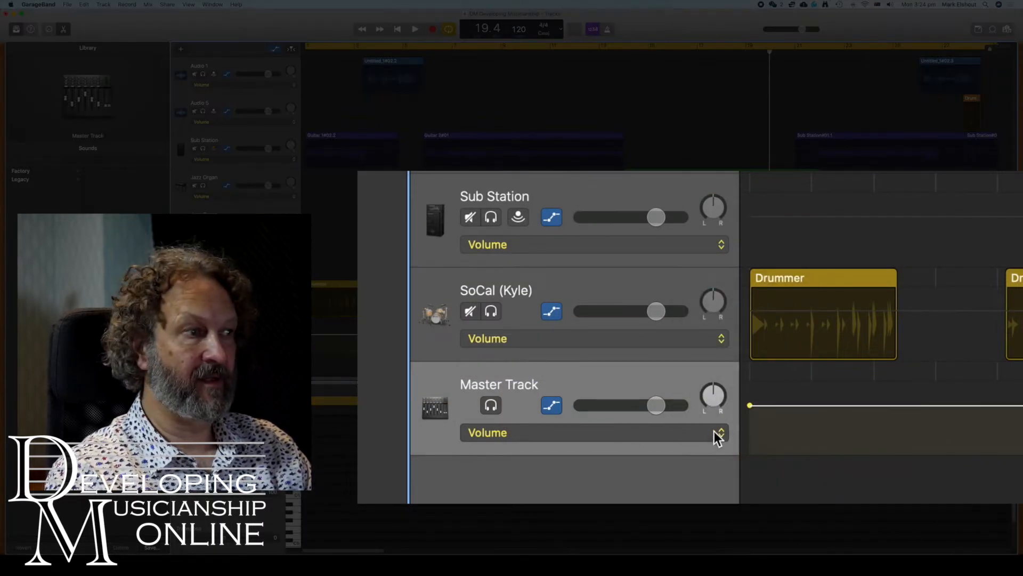
{"action": "left_click", "coordinate": [721, 433]}
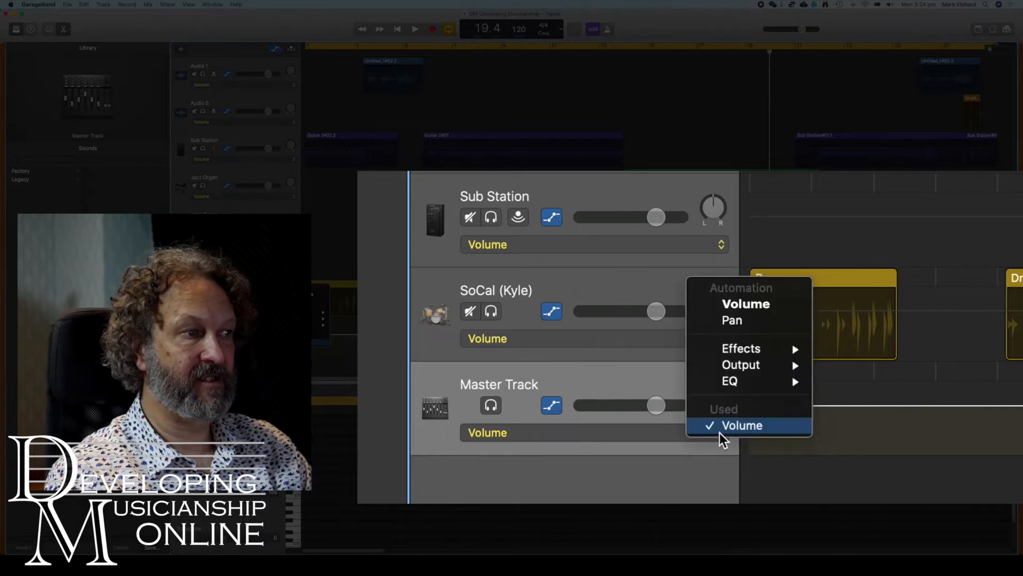
{"action": "left_click", "coordinate": [731, 426]}
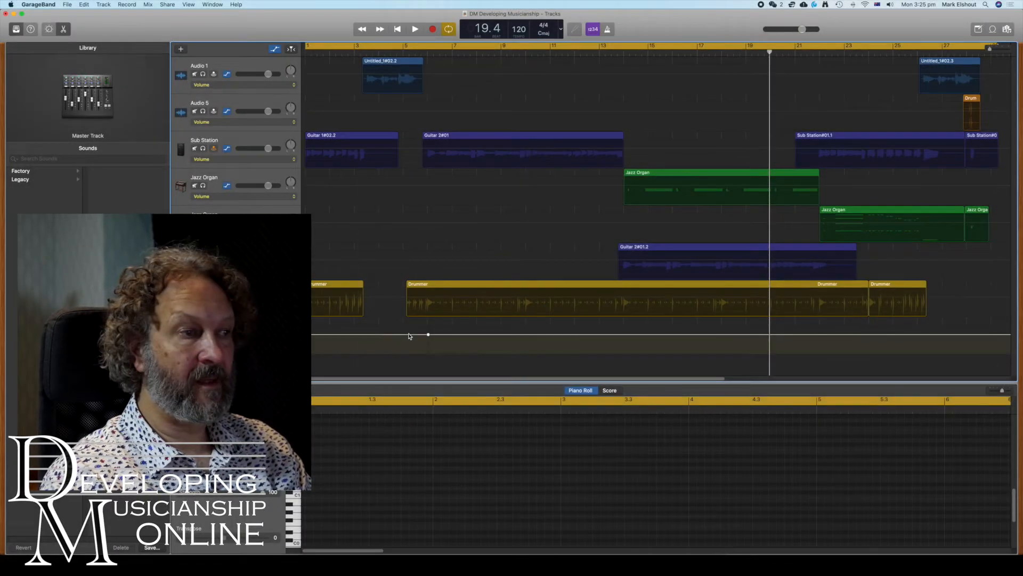
Step: Add four Master Track volume points, lower the section between them, and lengthen the ramps to begin near bars 5 and 23
{"action": "left_click", "coordinate": [413, 262]}
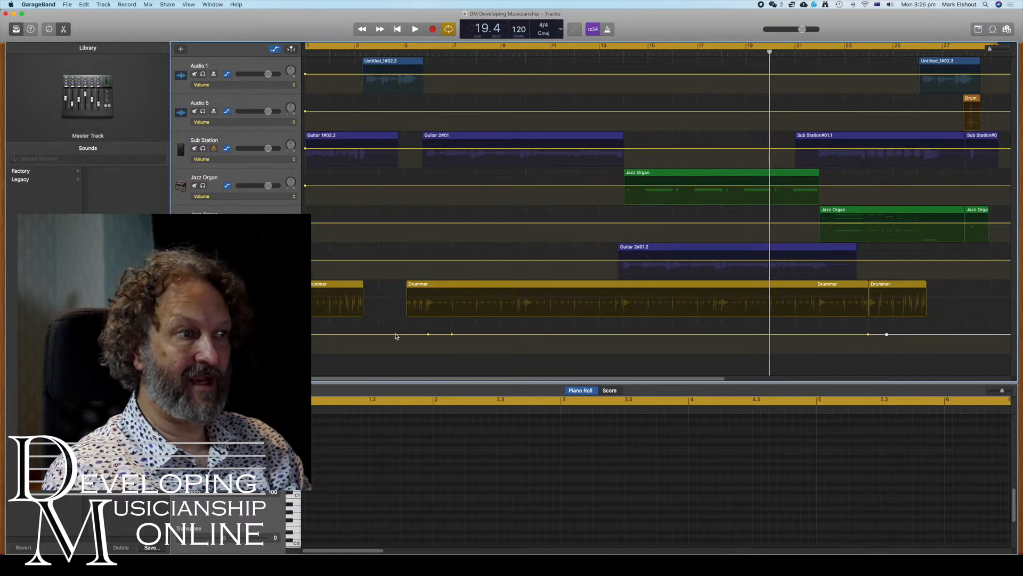
{"action": "left_click_drag", "start_coordinate": [551, 337], "coordinate": [551, 348]}
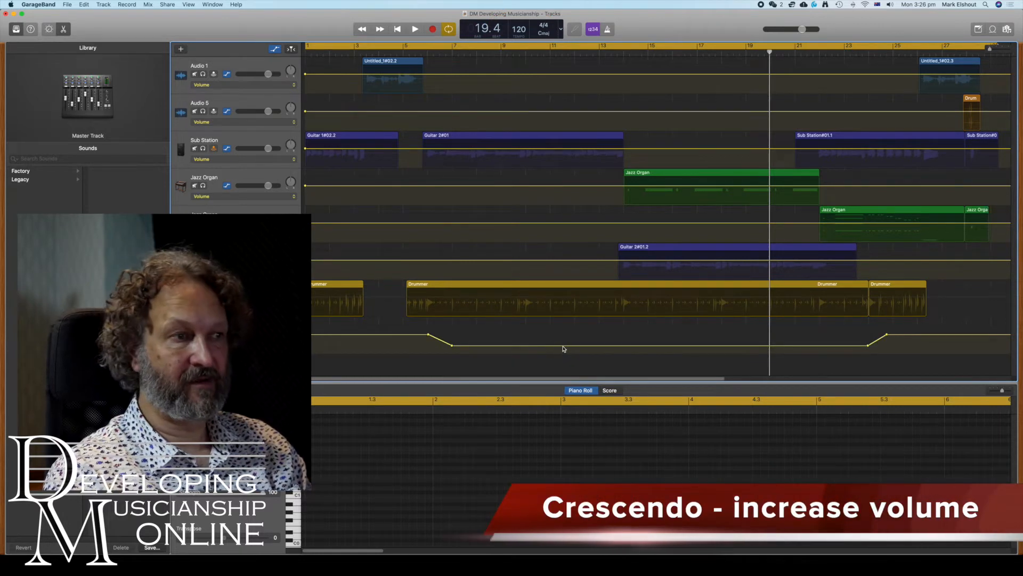
{"action": "left_click_drag", "start_coordinate": [592, 350], "coordinate": [594, 352]}
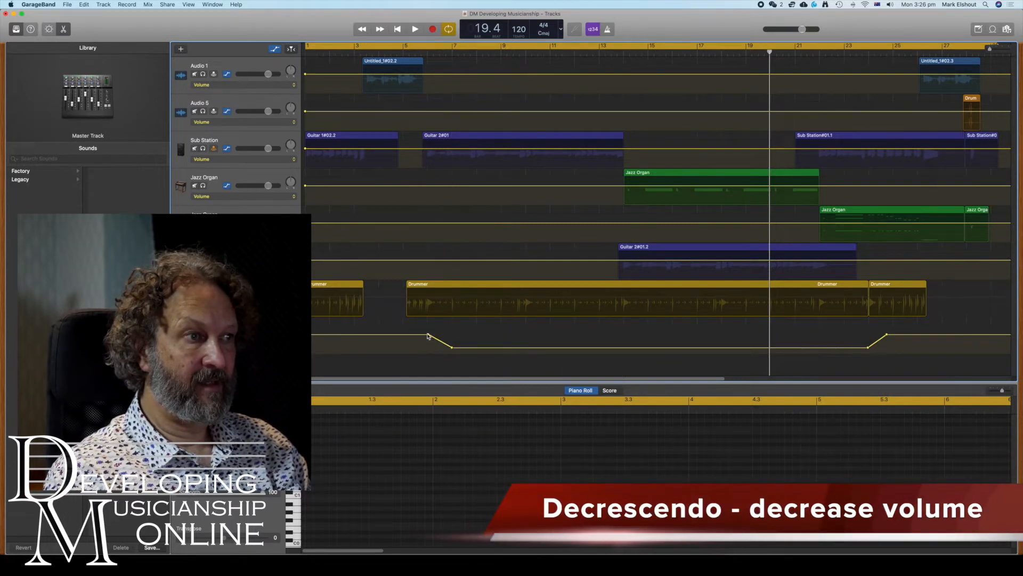
{"action": "left_click_drag", "start_coordinate": [427, 336], "coordinate": [408, 335]}
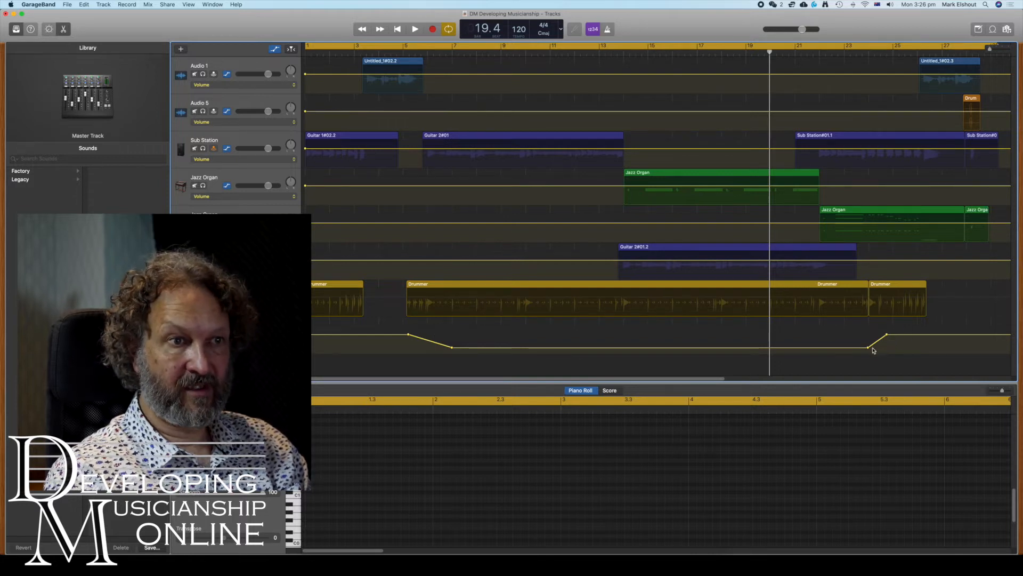
{"action": "left_click_drag", "start_coordinate": [871, 349], "coordinate": [851, 349]}
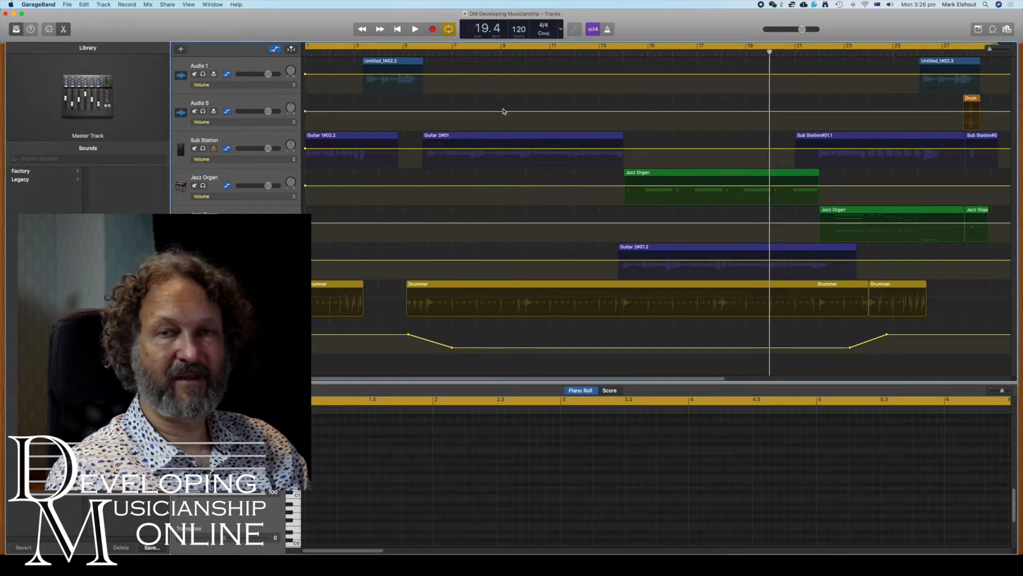
Step: Play the song to its end, and add a Master Track volume fade-out from about bar 28 to bar 30
{"action": "left_click", "coordinate": [415, 30]}
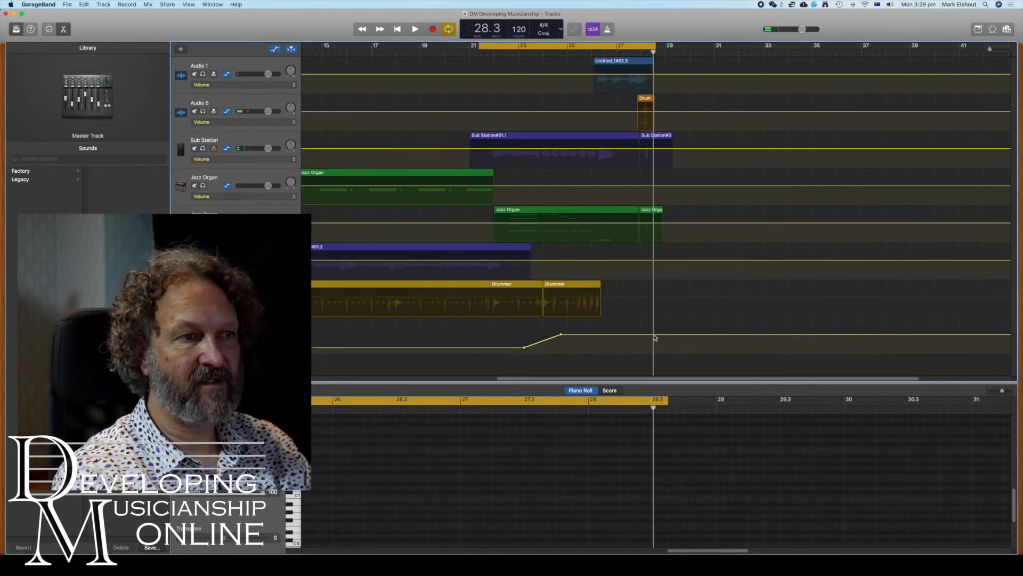
{"action": "left_click", "coordinate": [692, 335]}
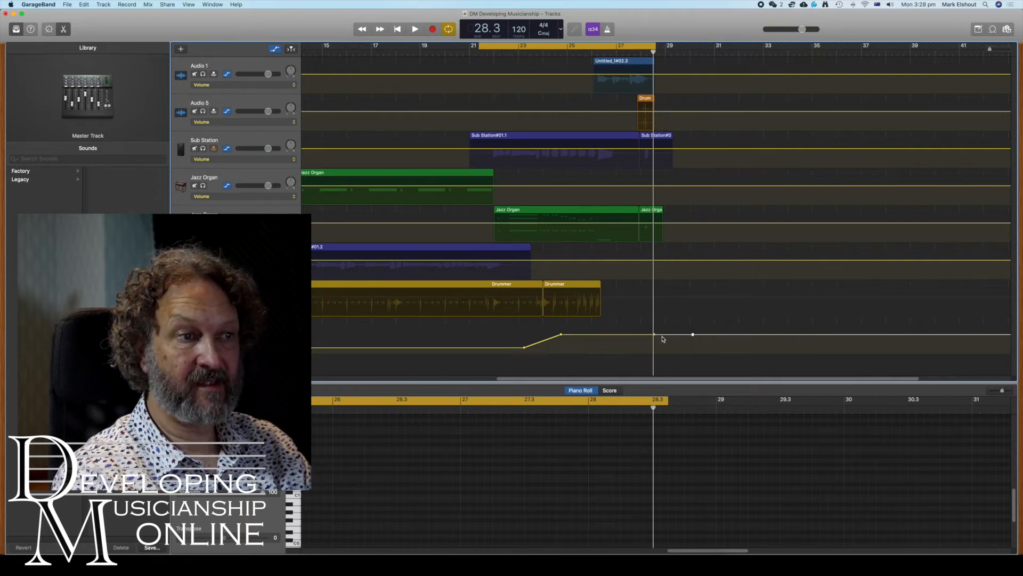
{"action": "left_click_drag", "start_coordinate": [744, 337], "coordinate": [744, 354]}
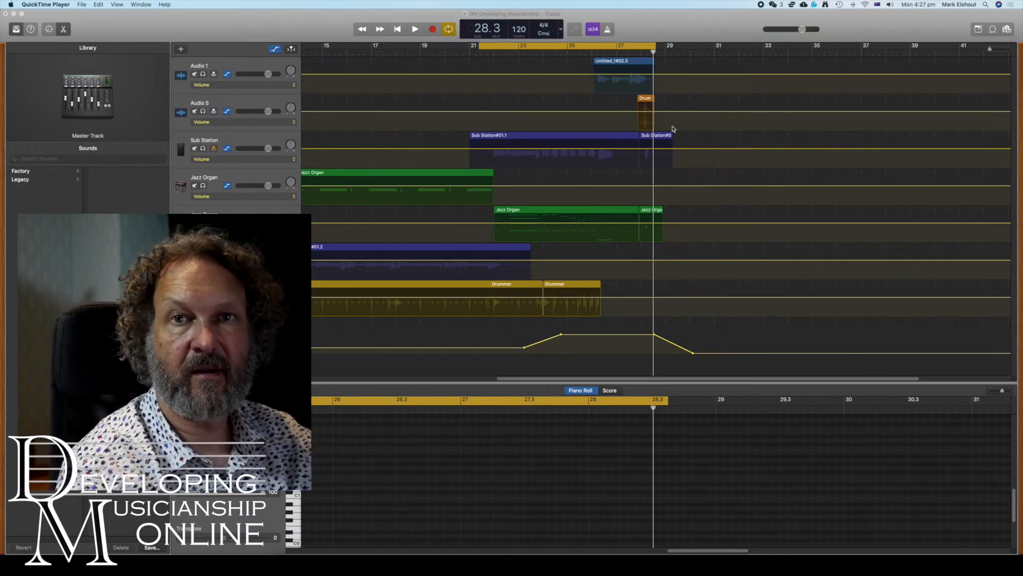
Step: Examine the automation parameters available for Audio 1, including the Smart Controls and the Compressor and Channel EQ plug-ins
{"action": "left_click", "coordinate": [295, 86]}
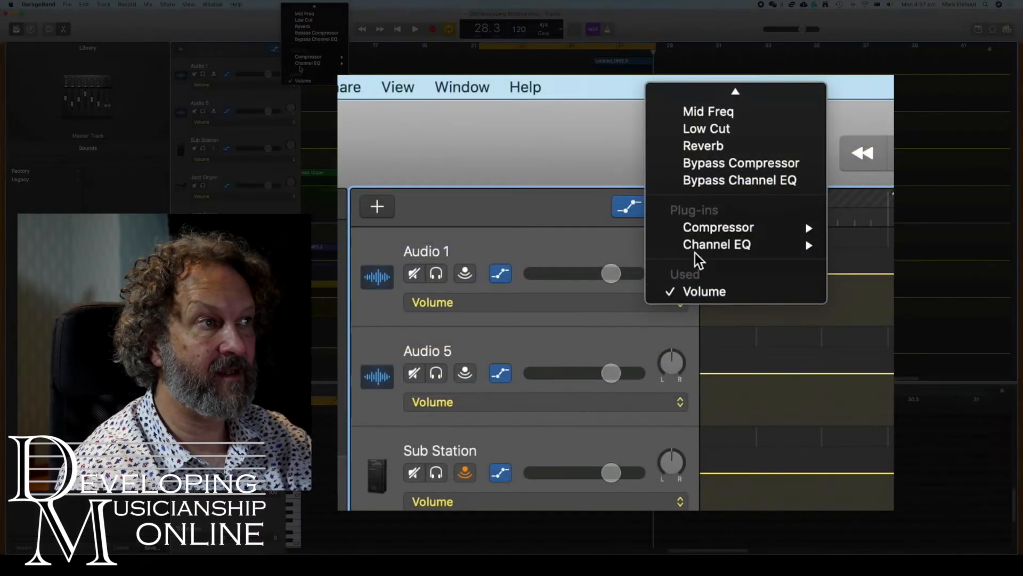
{"action": "mouse_move", "coordinate": [306, 6]}
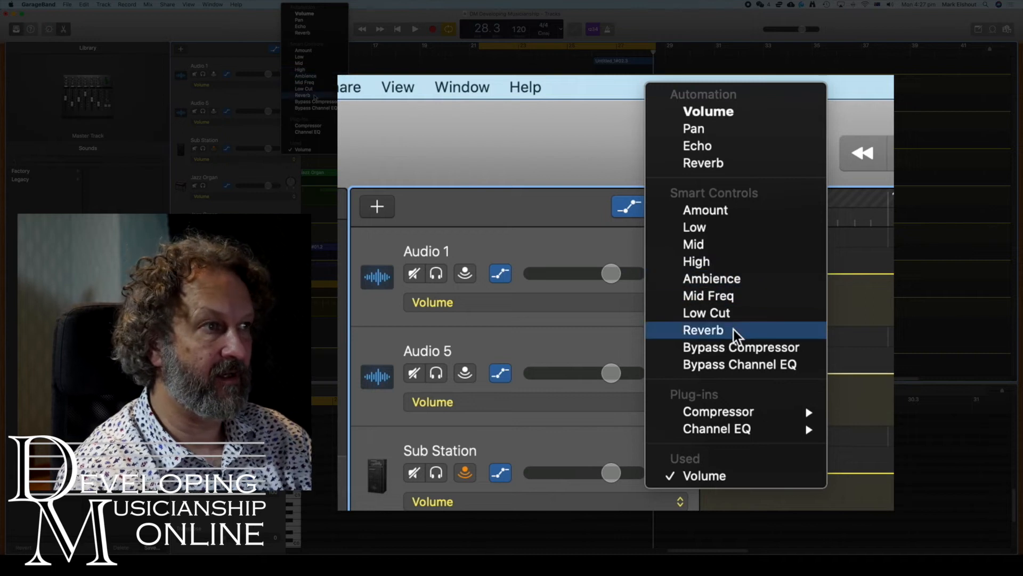
{"action": "mouse_move", "coordinate": [728, 408]}
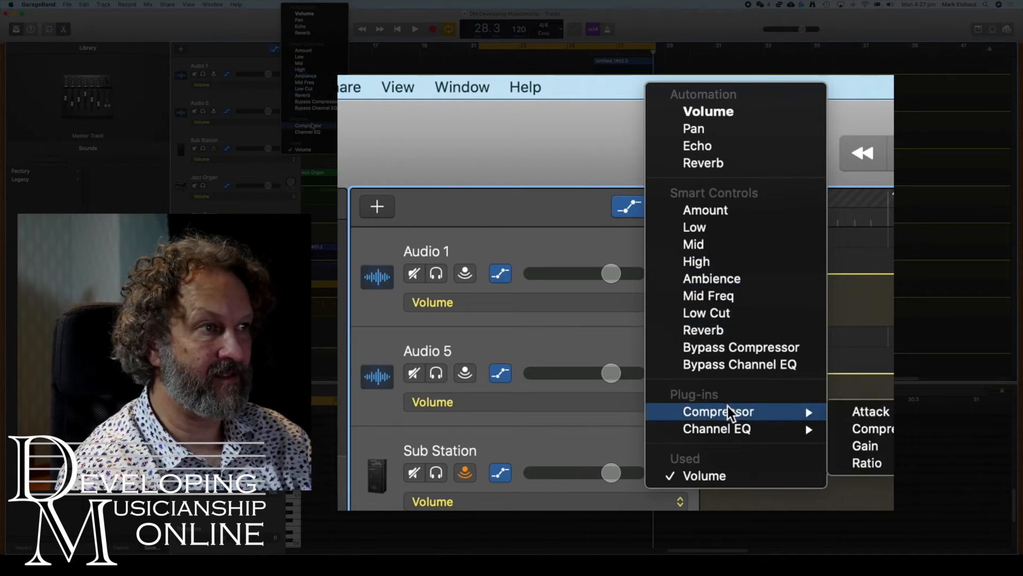
{"action": "mouse_move", "coordinate": [734, 430]}
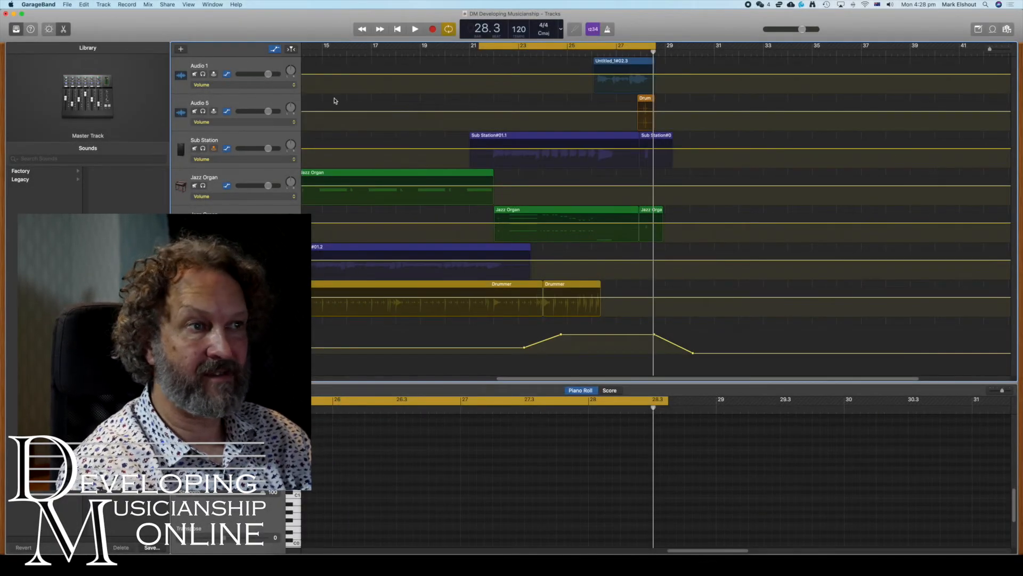
Step: Set Audio 1's automation parameter to Echo
{"action": "scroll", "coordinate": [341, 99], "scroll_direction": "left", "scroll_amount": 10}
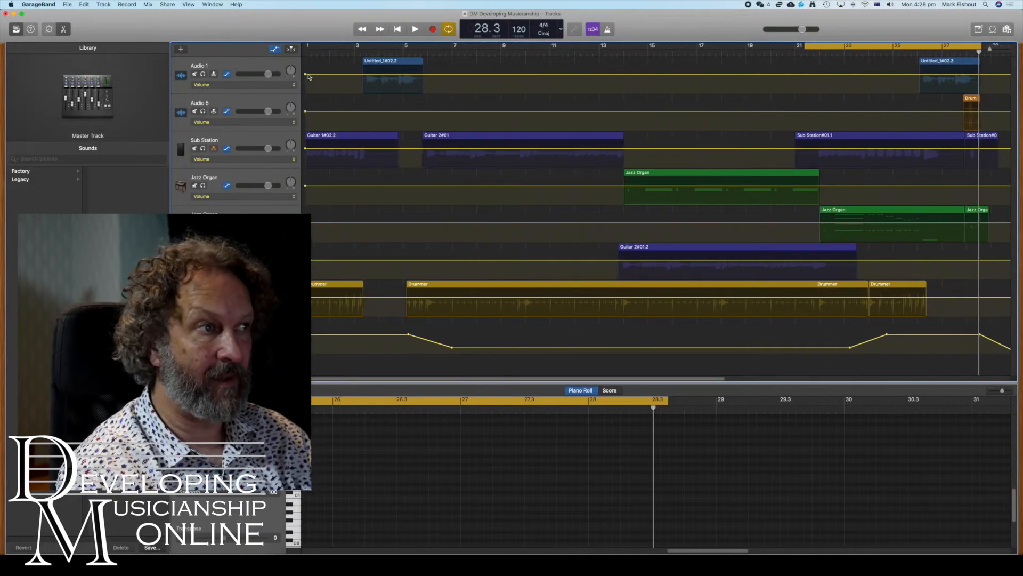
{"action": "left_click", "coordinate": [292, 86]}
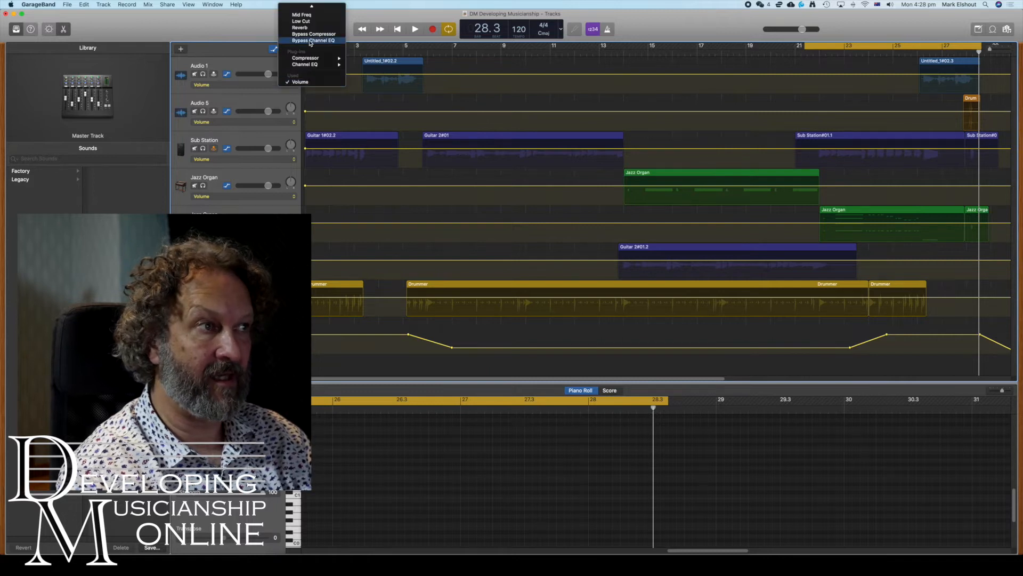
{"action": "mouse_move", "coordinate": [316, 65]}
{"action": "mouse_move", "coordinate": [311, 7]}
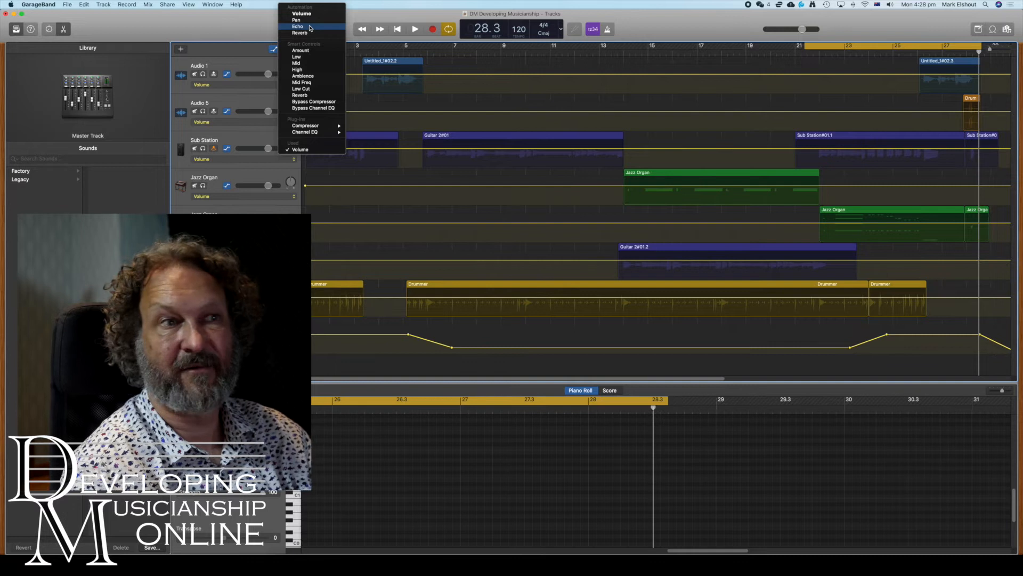
{"action": "left_click", "coordinate": [310, 26]}
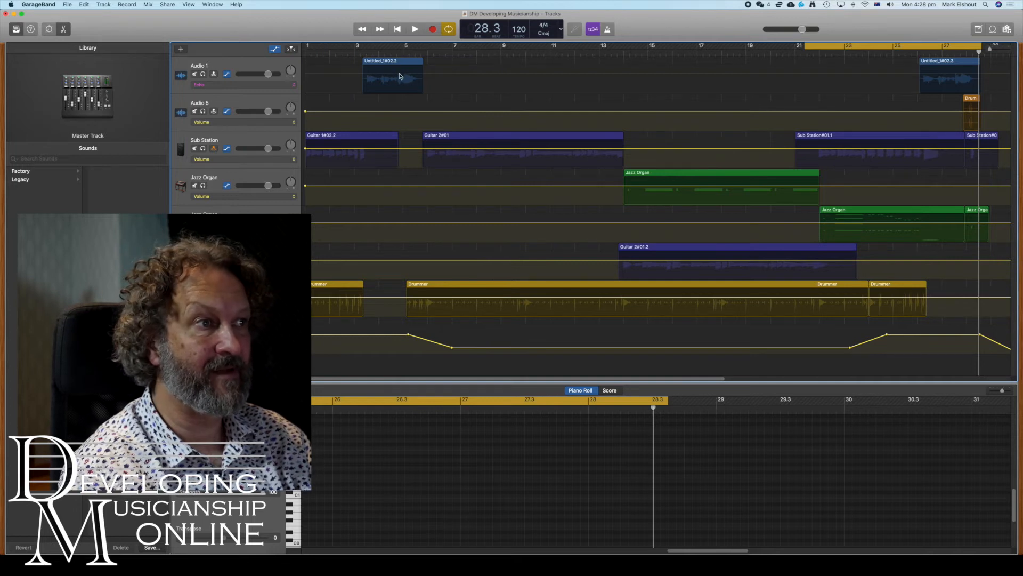
Step: Add Echo automation points around the last part of Audio 1's first region and raise the echo level between them
{"action": "left_click", "coordinate": [398, 77]}
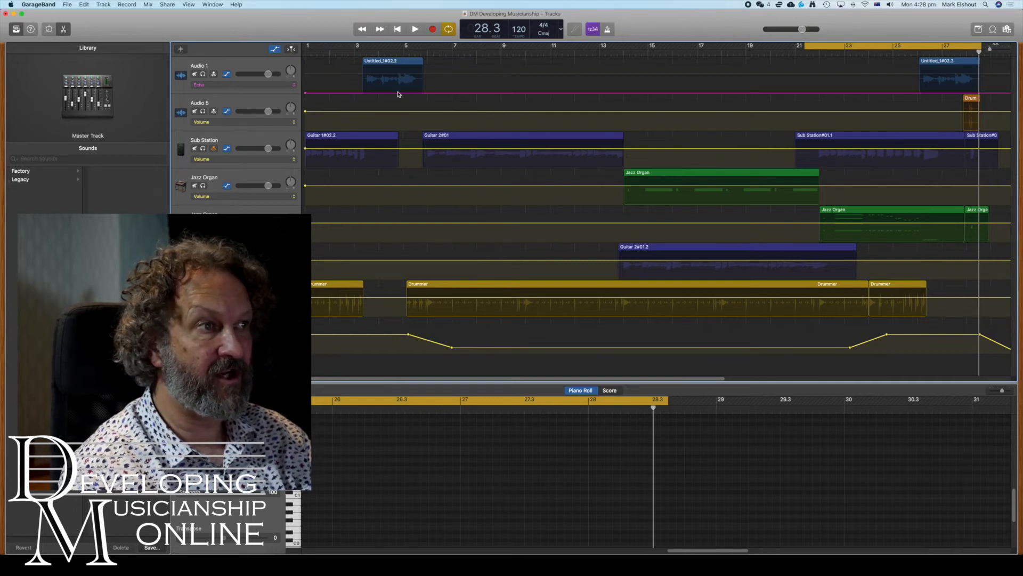
{"action": "left_click", "coordinate": [399, 93]}
{"action": "left_click", "coordinate": [397, 93]}
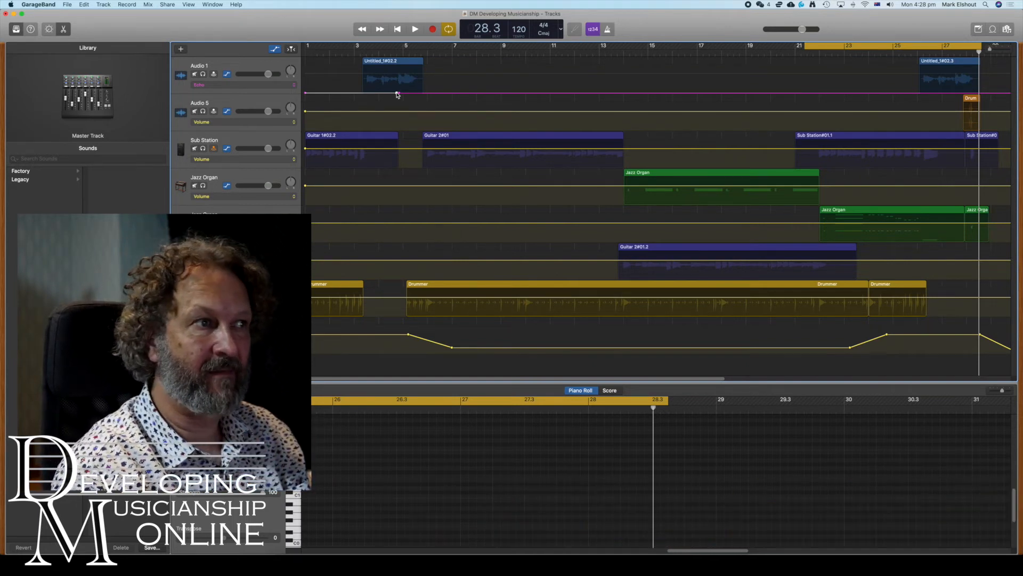
{"action": "left_click", "coordinate": [424, 93]}
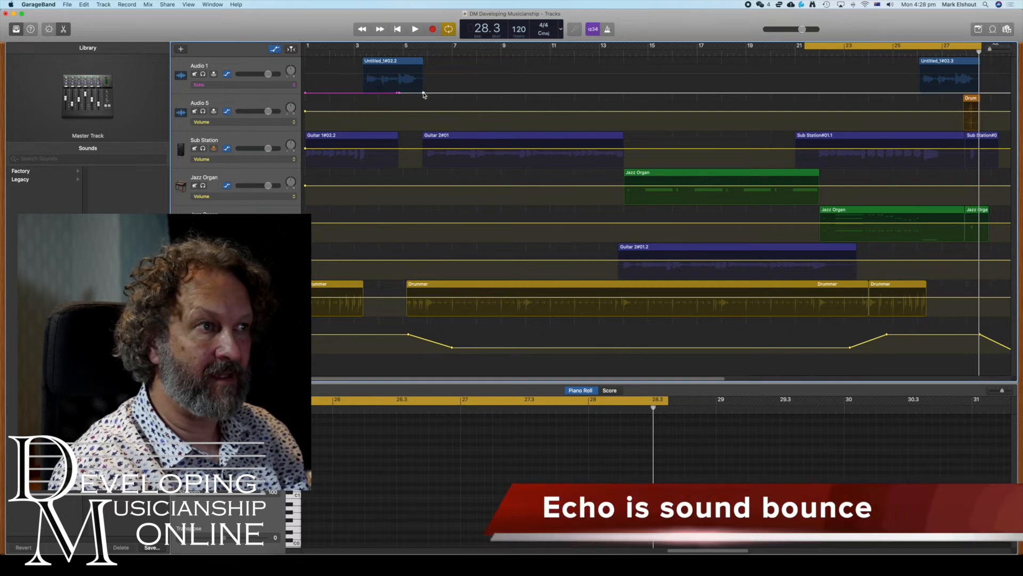
{"action": "left_click", "coordinate": [427, 94]}
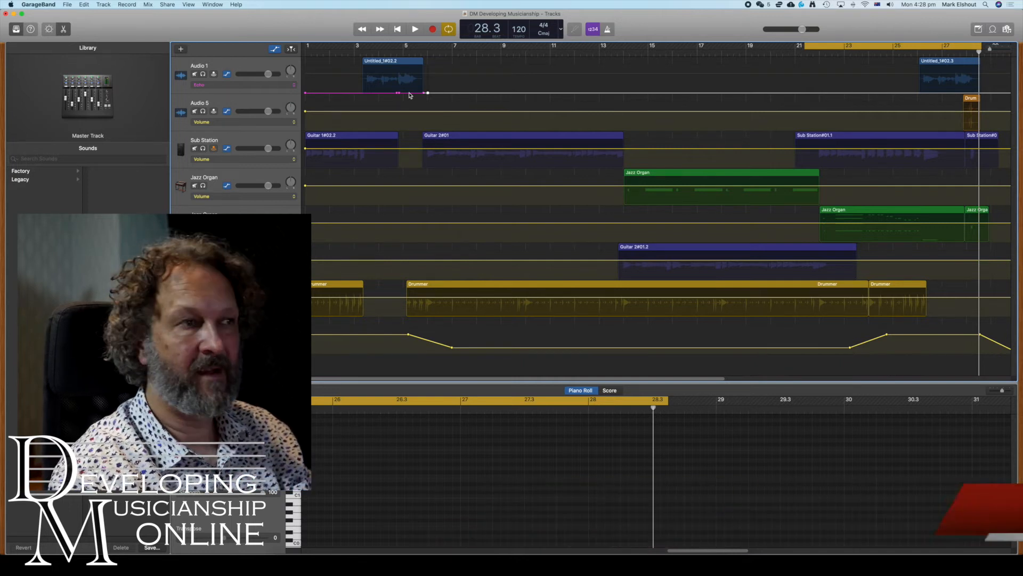
{"action": "left_click_drag", "start_coordinate": [396, 93], "coordinate": [413, 74]}
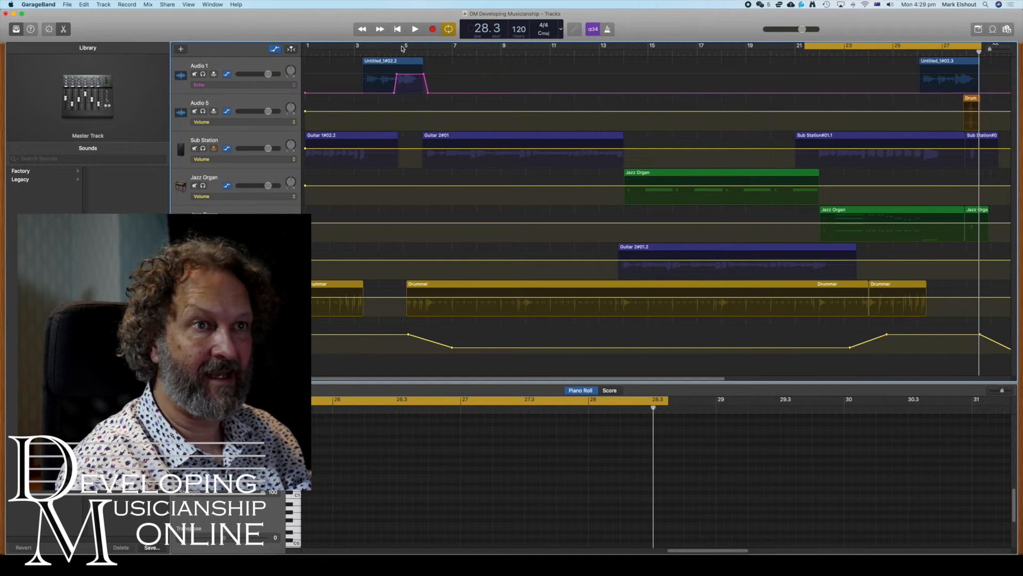
Step: Set the cycle region to about bars 3 to 8, and play it to hear Audio 1's echo
{"action": "left_click_drag", "start_coordinate": [877, 45], "coordinate": [429, 47]}
{"action": "left_click_drag", "start_coordinate": [531, 47], "coordinate": [478, 51]}
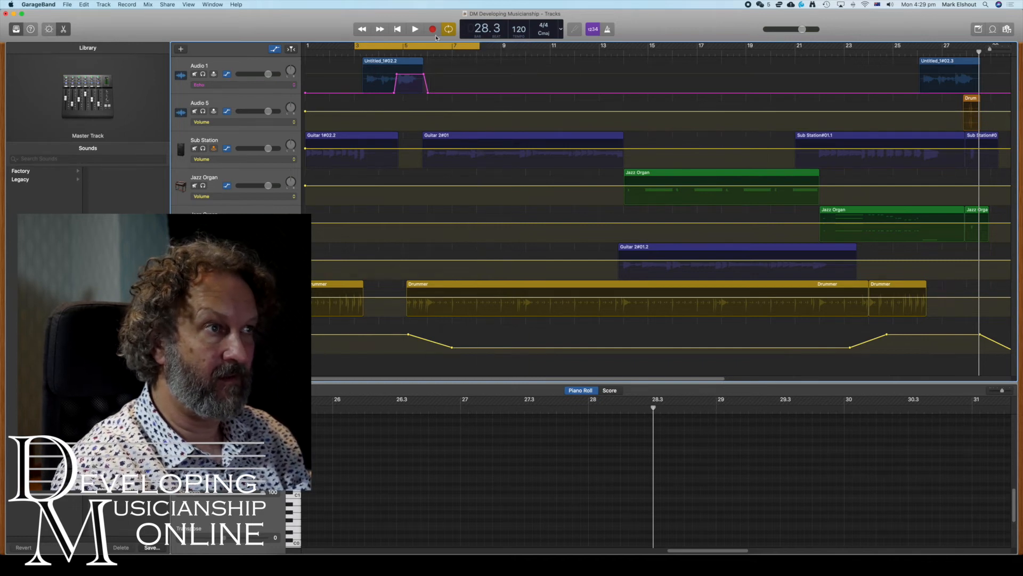
{"action": "left_click", "coordinate": [415, 30]}
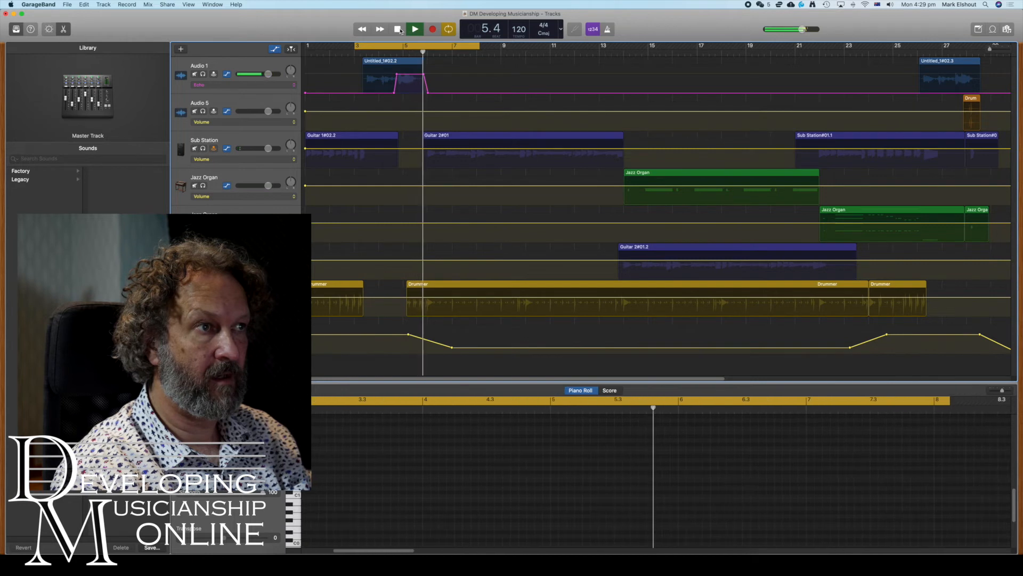
{"action": "left_click", "coordinate": [399, 30]}
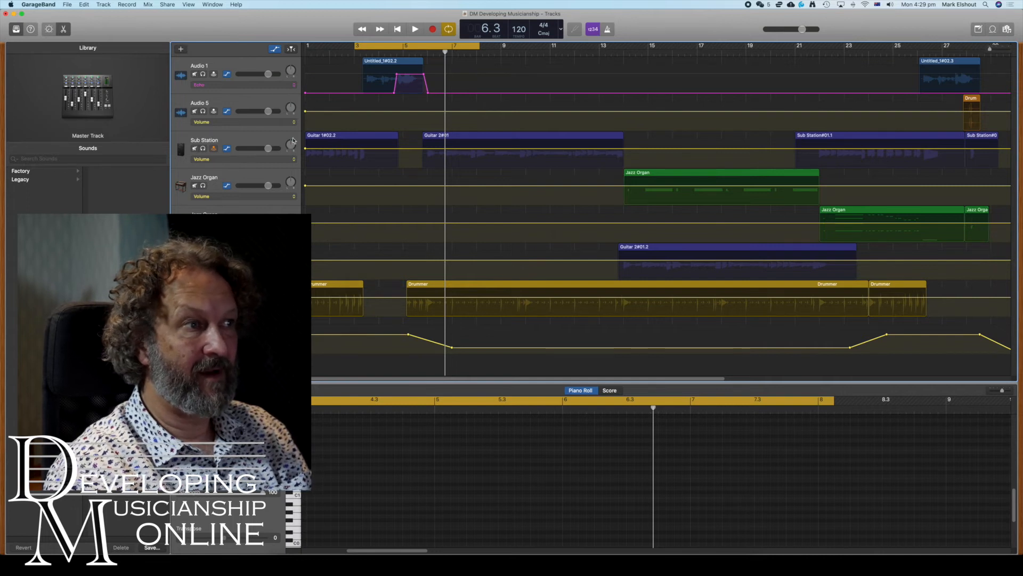
Step: Examine the automation parameters available for the Sub Station track, leaving its Volume setting in place
{"action": "left_click", "coordinate": [293, 160]}
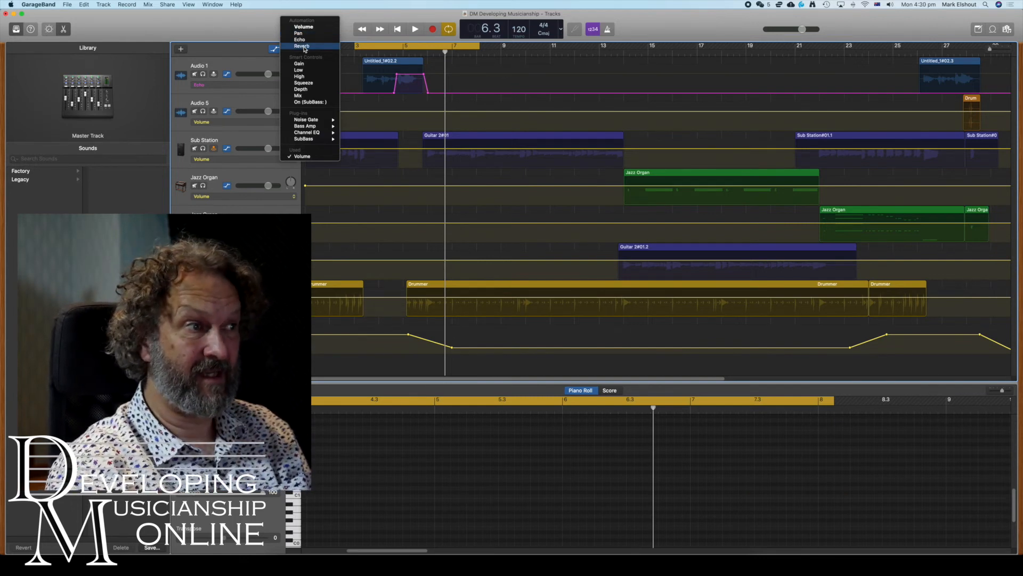
{"action": "left_click", "coordinate": [251, 179]}
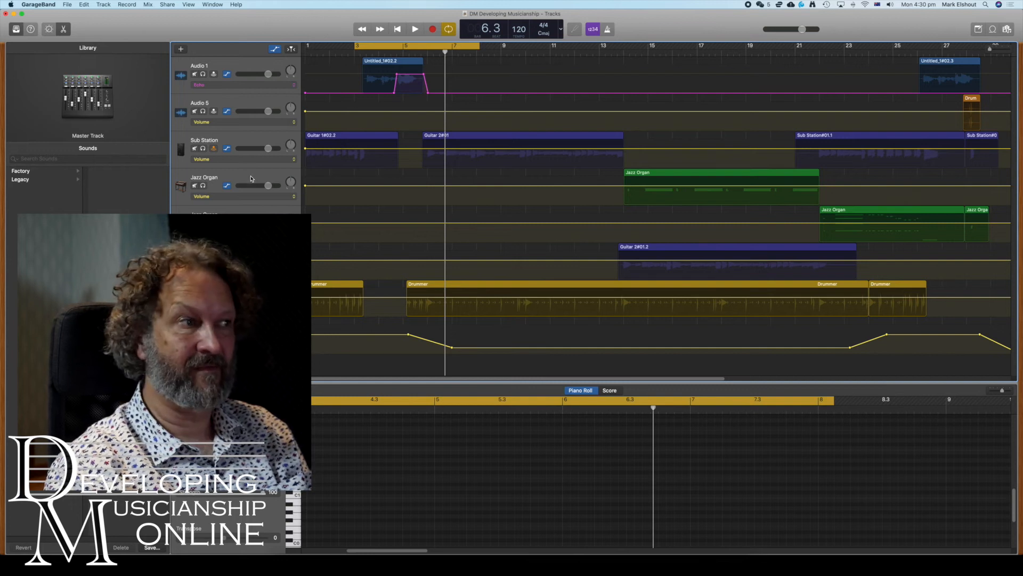
Step: Set the Jazz Organ track's automation parameter to Reverb
{"action": "left_click", "coordinate": [267, 191]}
{"action": "left_click", "coordinate": [293, 198]}
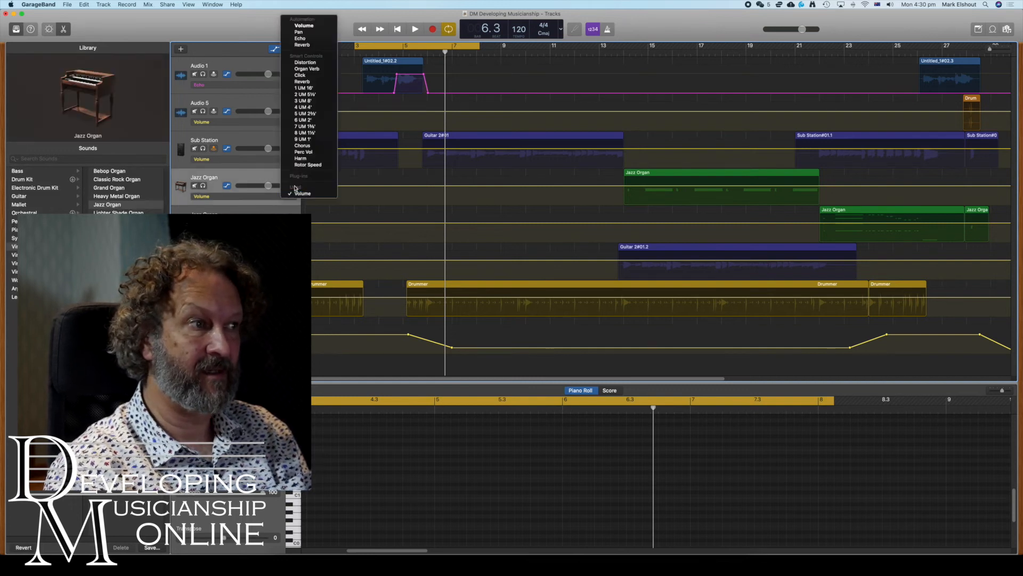
{"action": "left_click", "coordinate": [303, 45]}
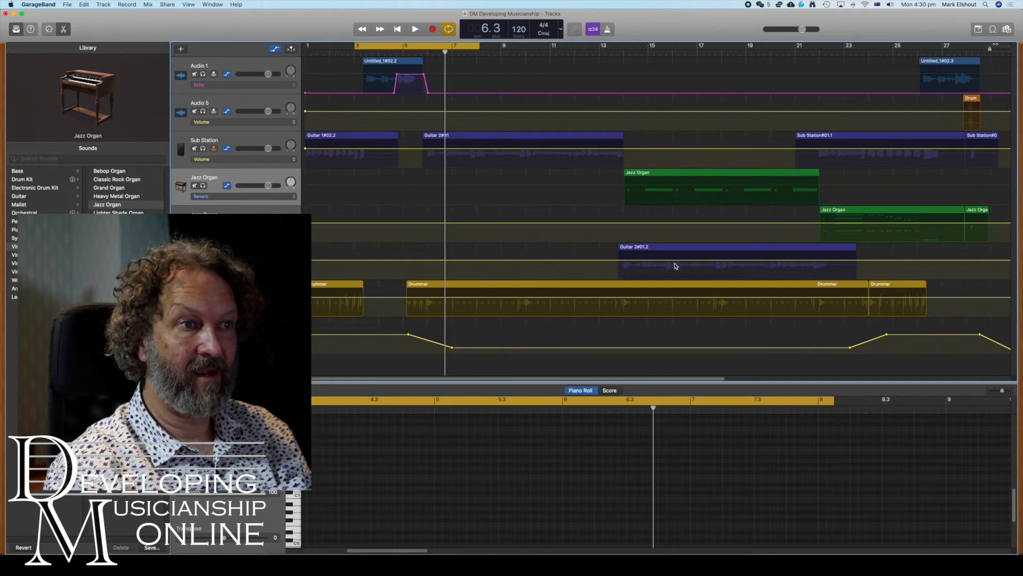
Step: Add Reverb automation points around the start and end of the first Jazz Organ region and raise the reverb level between them
{"action": "left_click", "coordinate": [624, 205]}
{"action": "left_click", "coordinate": [621, 205]}
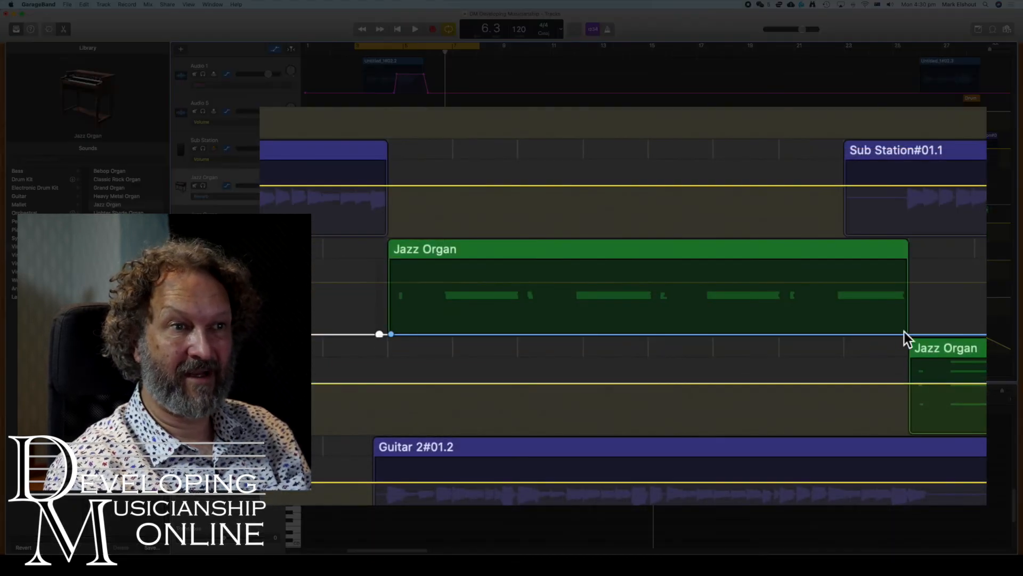
{"action": "left_click", "coordinate": [926, 334]}
{"action": "left_click", "coordinate": [915, 334]}
{"action": "left_click_drag", "start_coordinate": [863, 332], "coordinate": [870, 303]}
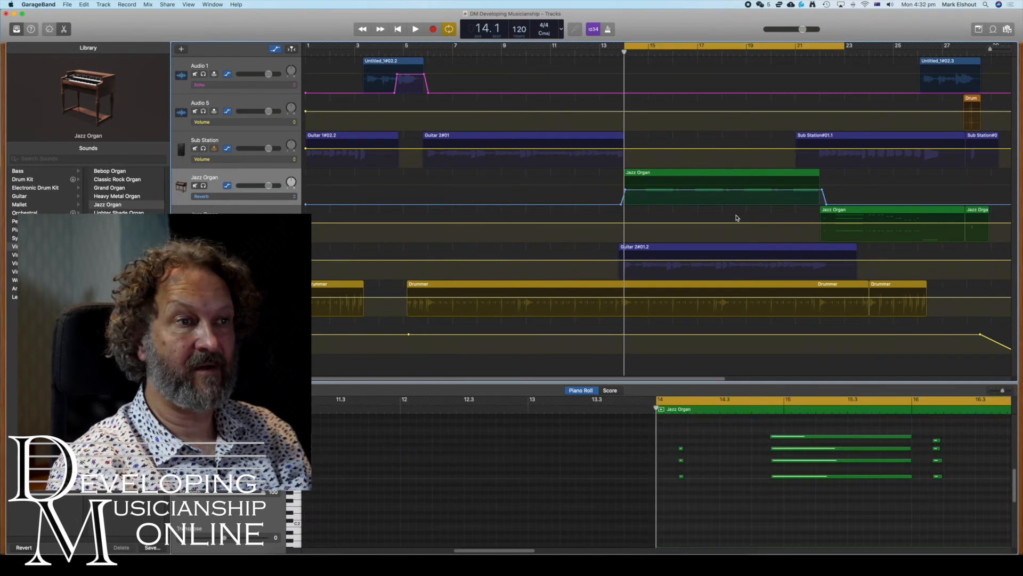
Step: Play the cycled section from bar 14 to hear the Jazz Organ's automated reverb, and stop playback after the region ends
{"action": "left_click", "coordinate": [417, 30]}
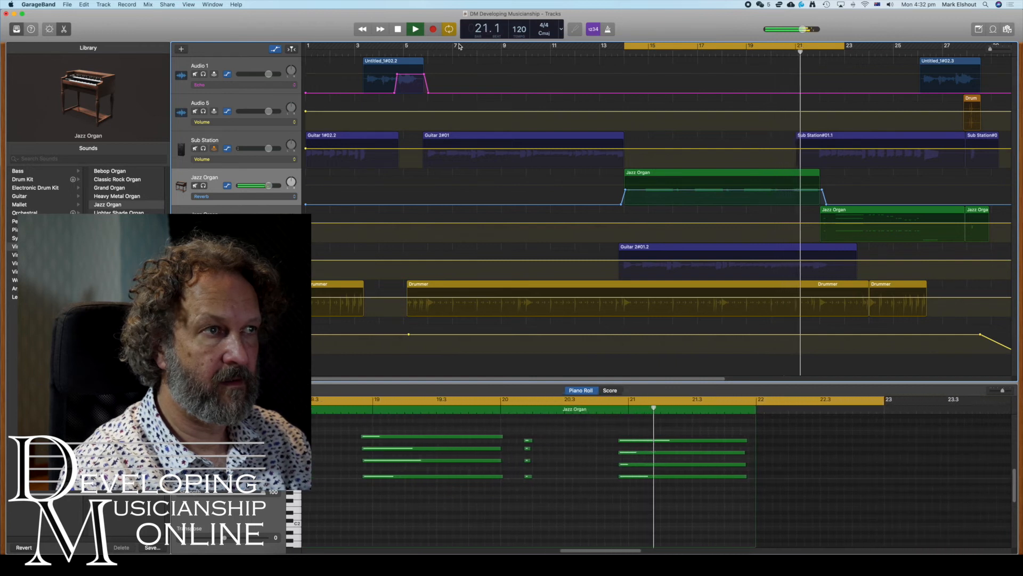
{"action": "left_click", "coordinate": [398, 30]}
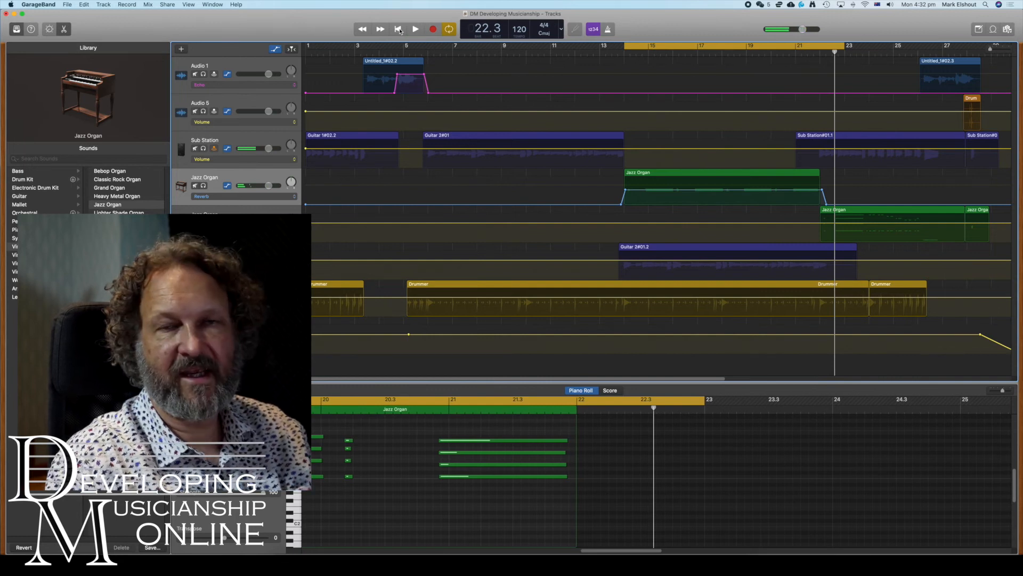